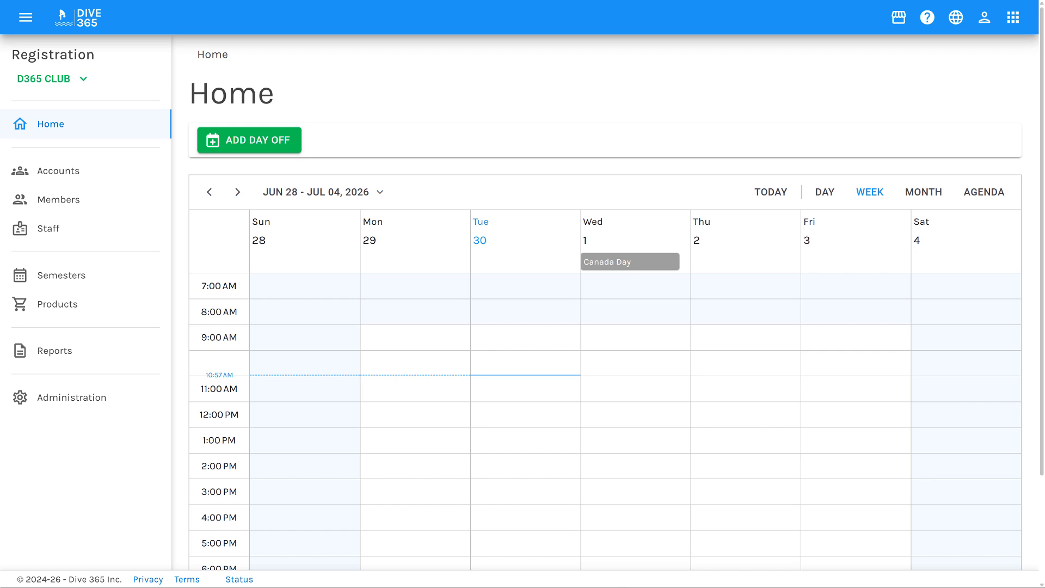
Open the Stripe onboarding configuration from the organization's merchant information in the administration area.
{"action": "left_click", "coordinate": [71, 405]}
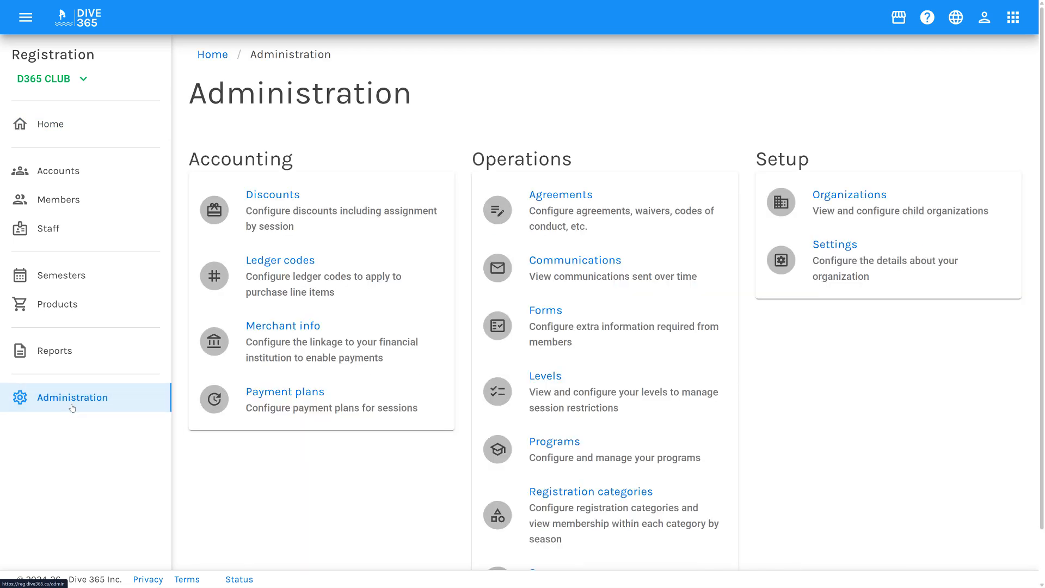
{"action": "left_click", "coordinate": [288, 342]}
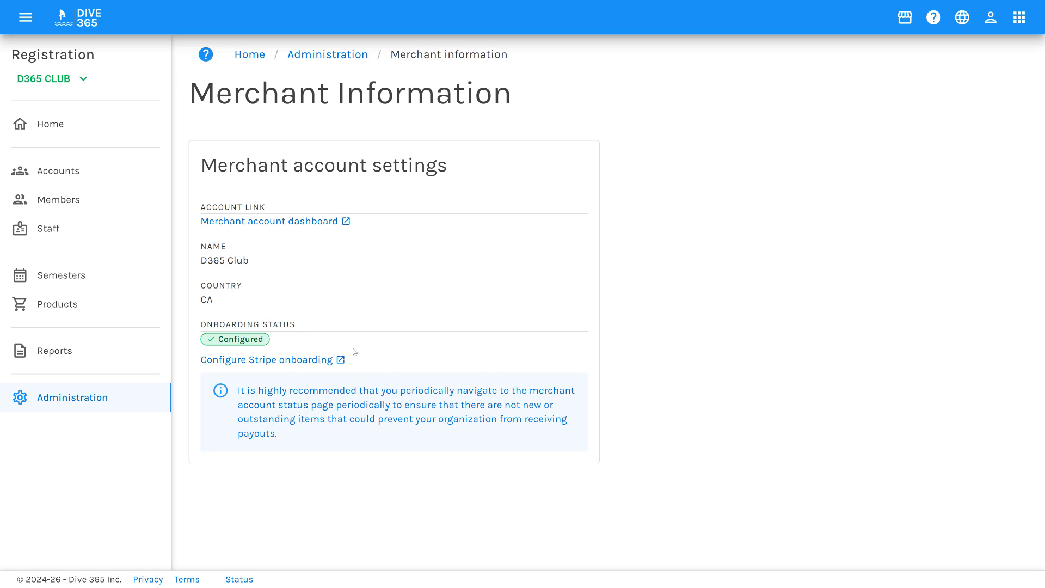
{"action": "left_click", "coordinate": [325, 357]}
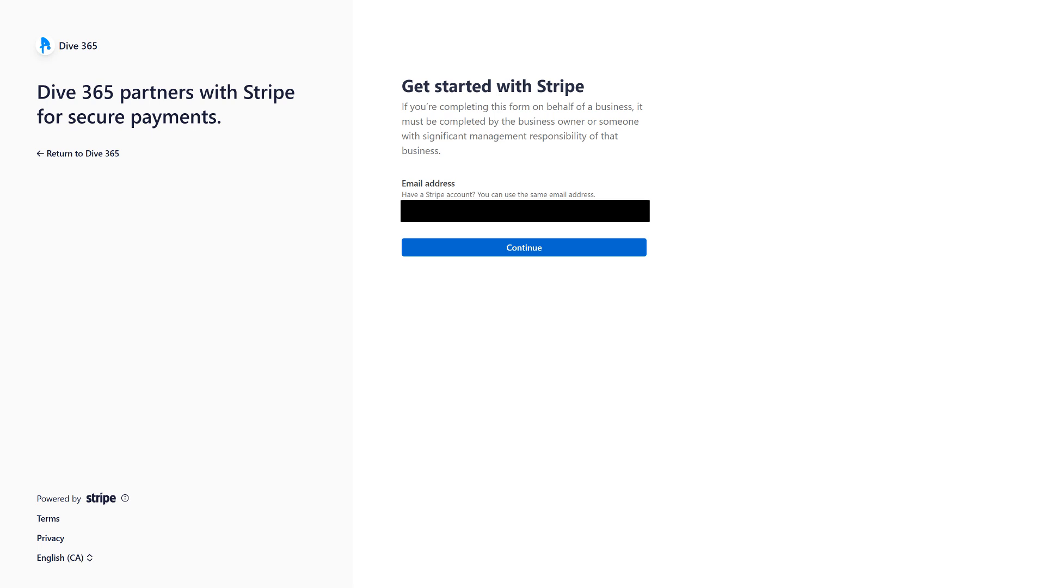
Sign up for Stripe with the email address and account password, and complete two-step authentication through to the business setup.
{"action": "left_click", "coordinate": [524, 211]}
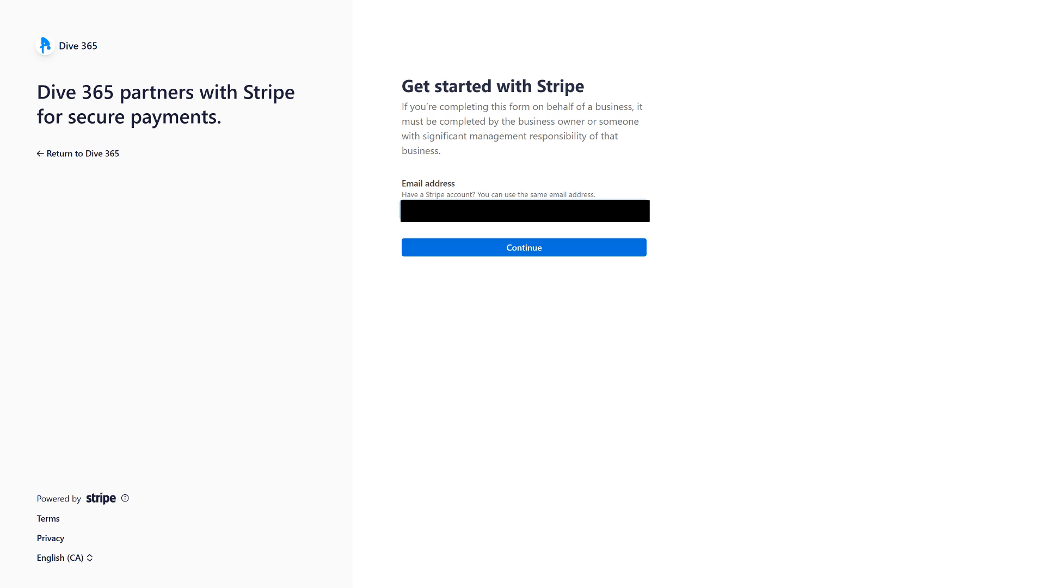
{"action": "left_click", "coordinate": [531, 247]}
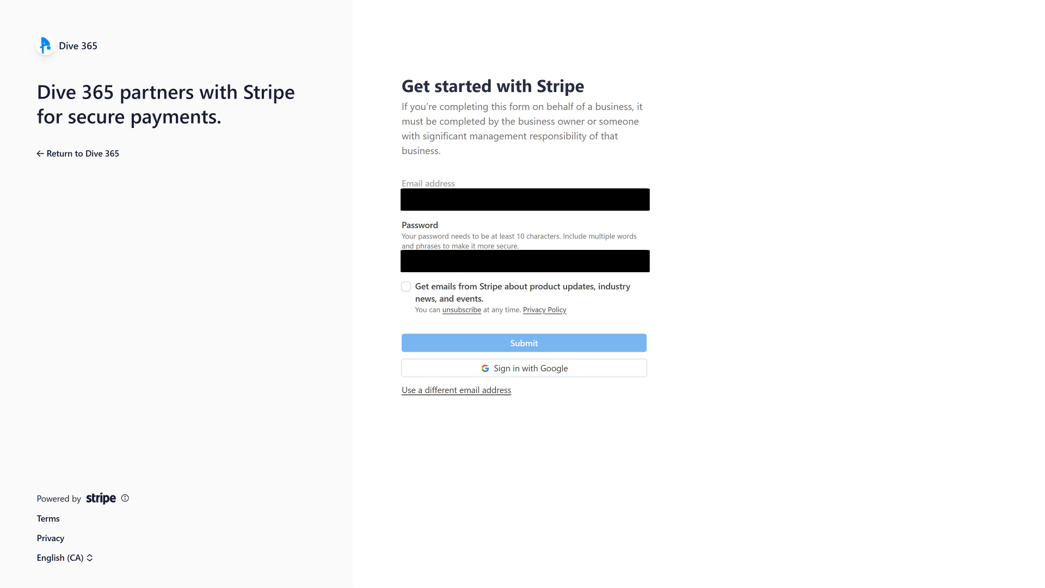
{"action": "left_click", "coordinate": [525, 261]}
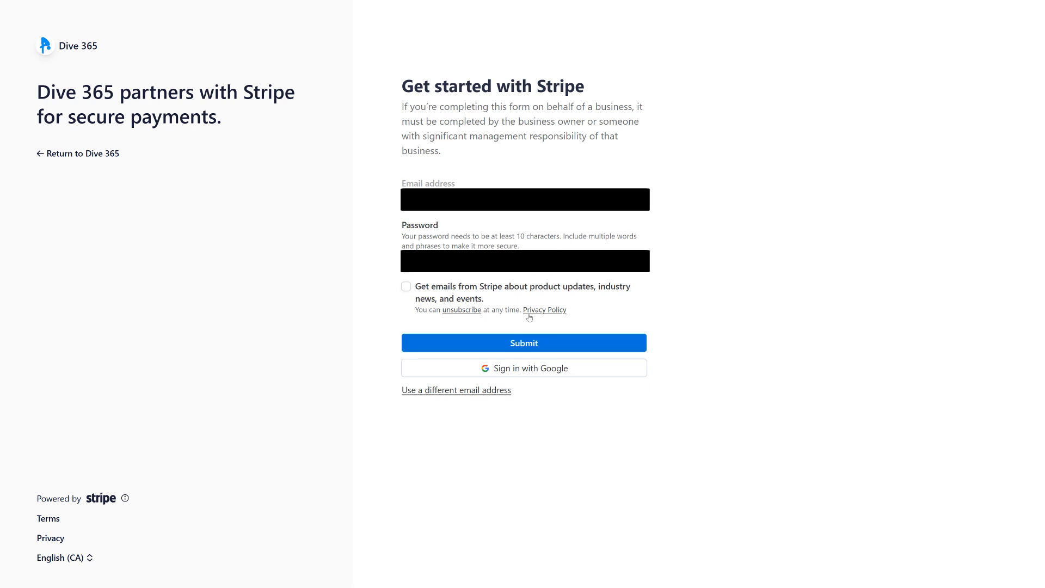
{"action": "left_click", "coordinate": [524, 342]}
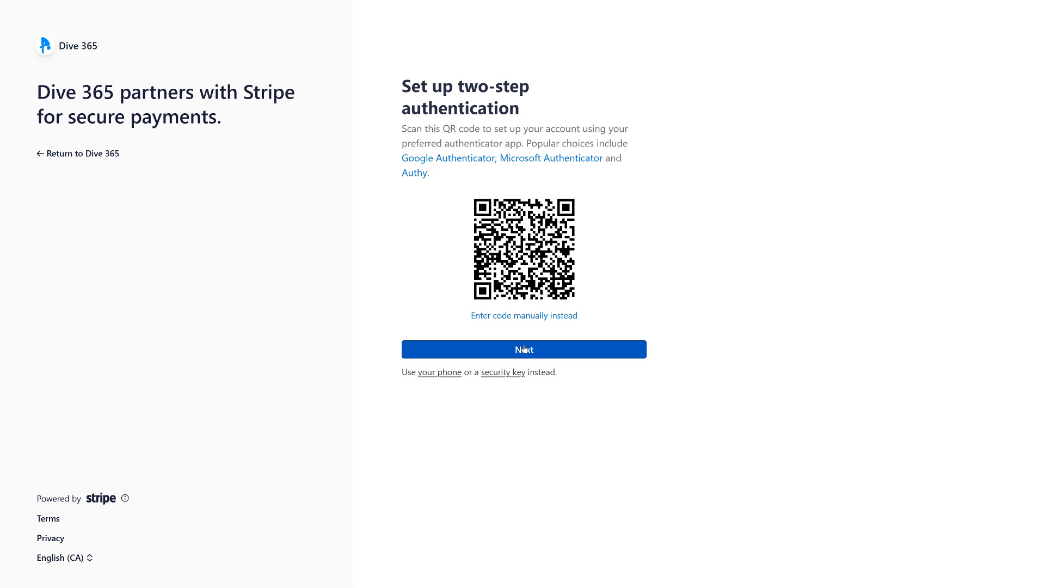
{"action": "left_click", "coordinate": [524, 349]}
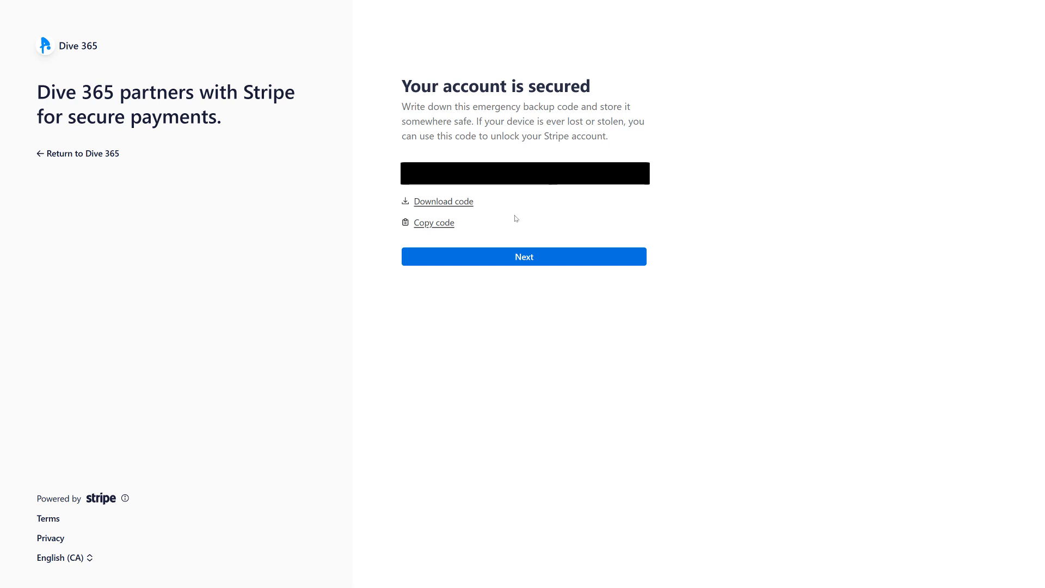
{"action": "left_click", "coordinate": [513, 259]}
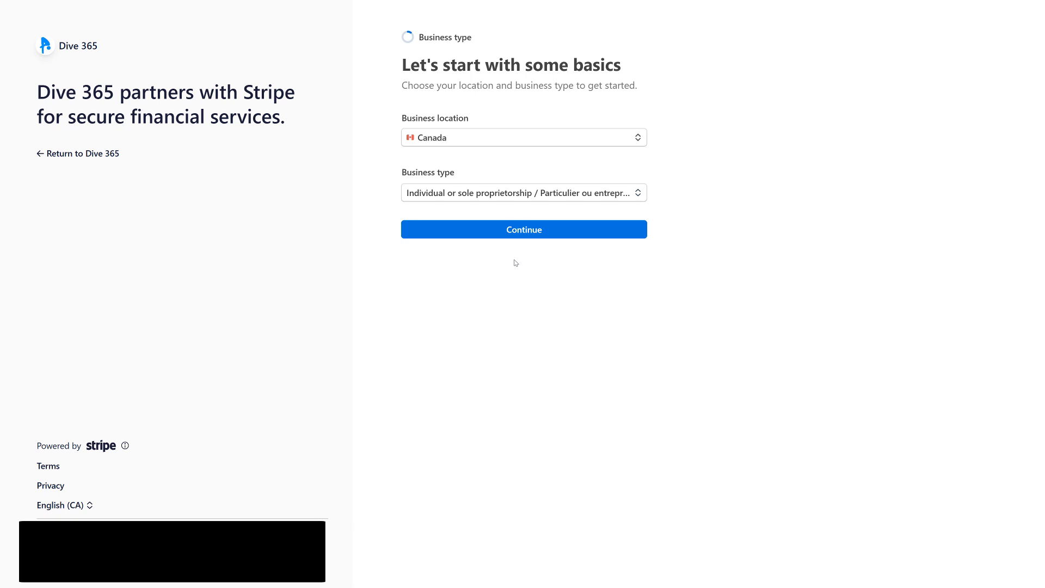
Set the business type to Company / Entreprise, keep the Corporation / Société structure and continue to the business details.
{"action": "left_click", "coordinate": [531, 198]}
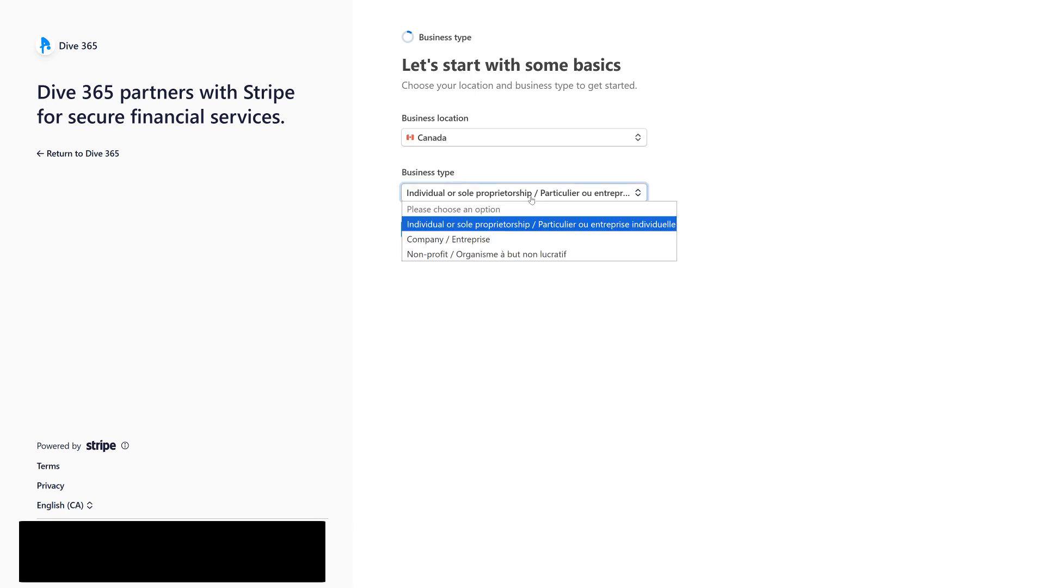
{"action": "left_click", "coordinate": [519, 240]}
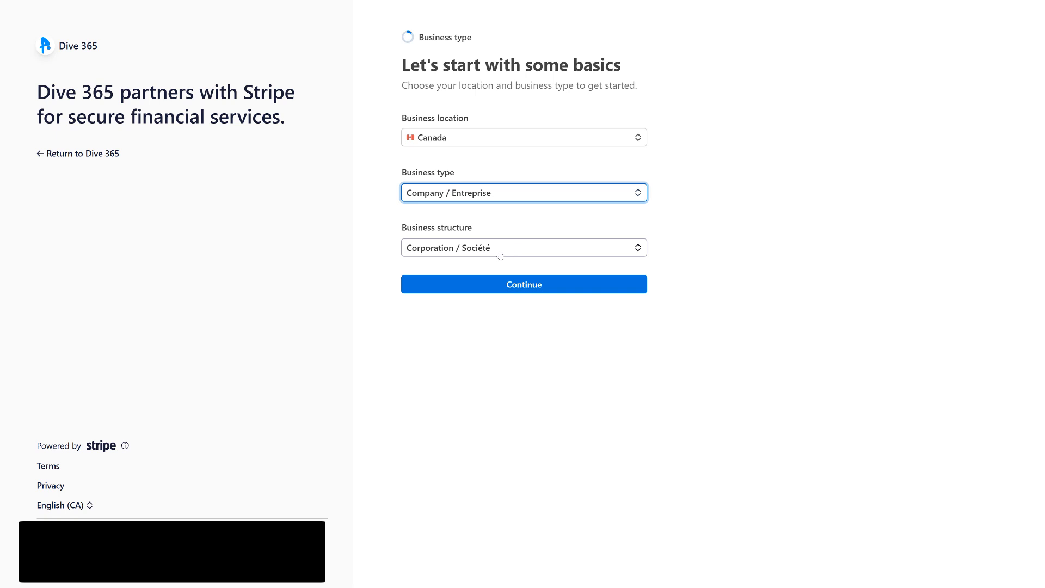
{"action": "left_click", "coordinate": [511, 287]}
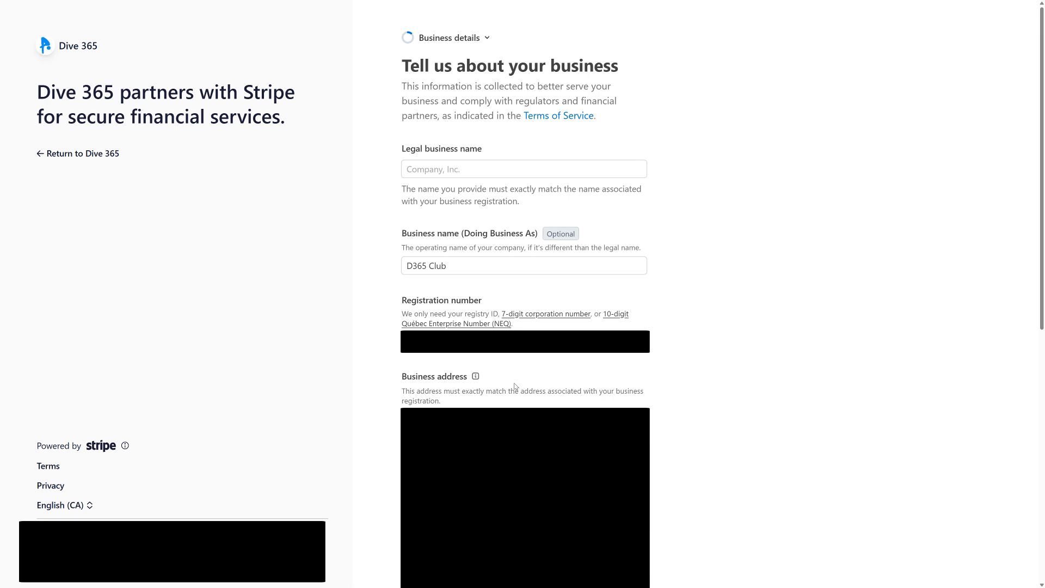
Enter Dive 365 Inc. as the legal business name.
{"action": "left_click", "coordinate": [426, 171]}
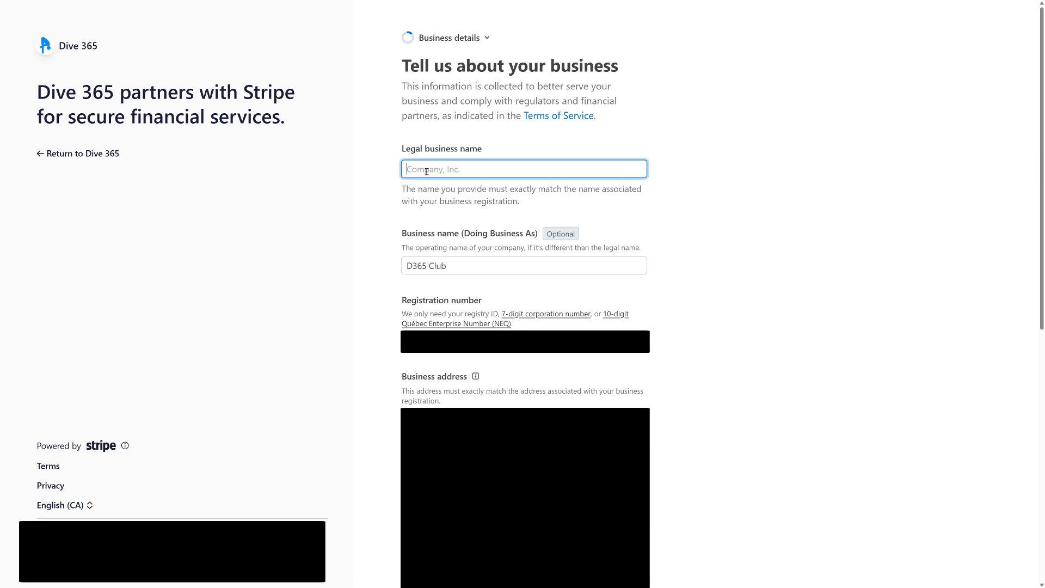
{"action": "type", "text": "Dive 365 I"}
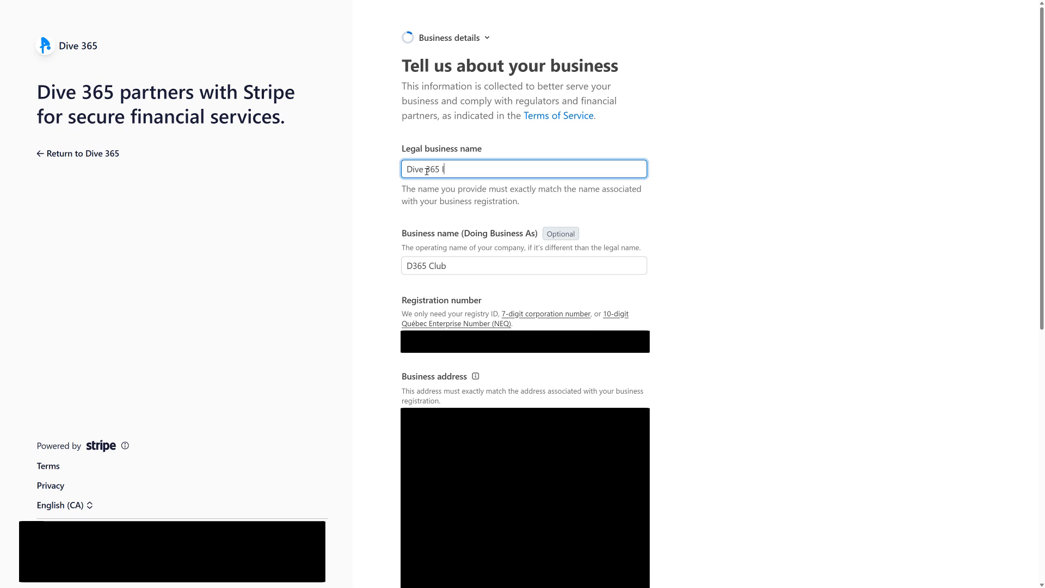
{"action": "type", "text": "nc."}
Fill in the business registration number, business address and business phone number.
{"action": "left_click", "coordinate": [456, 341]}
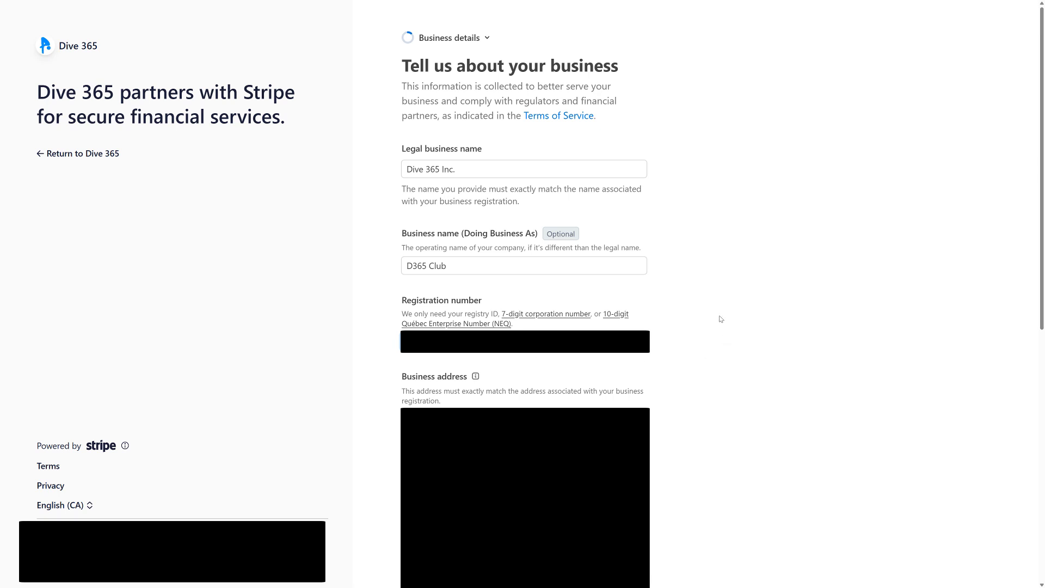
{"action": "left_click", "coordinate": [490, 440]}
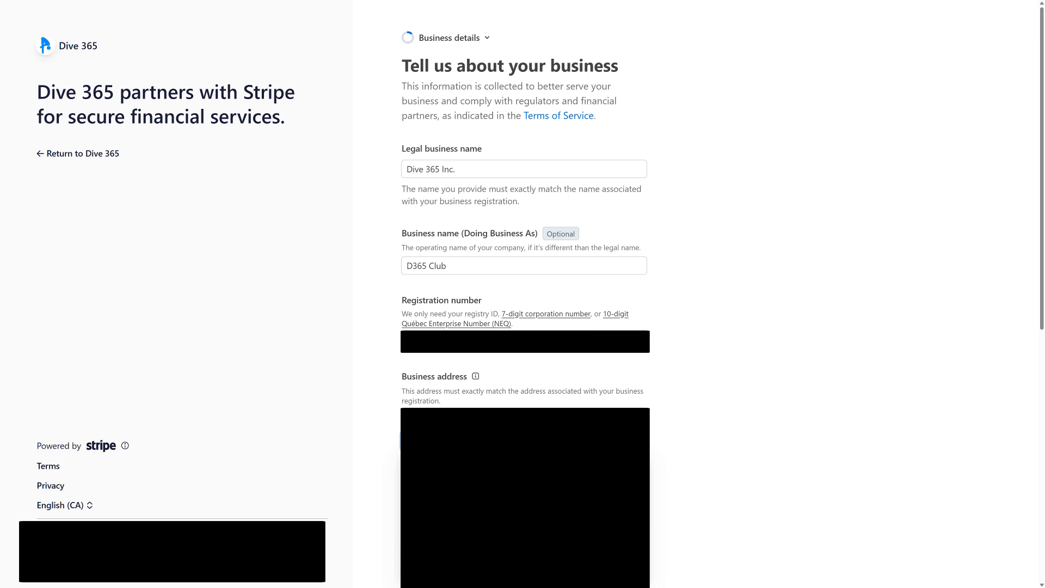
{"action": "left_click", "coordinate": [524, 129]}
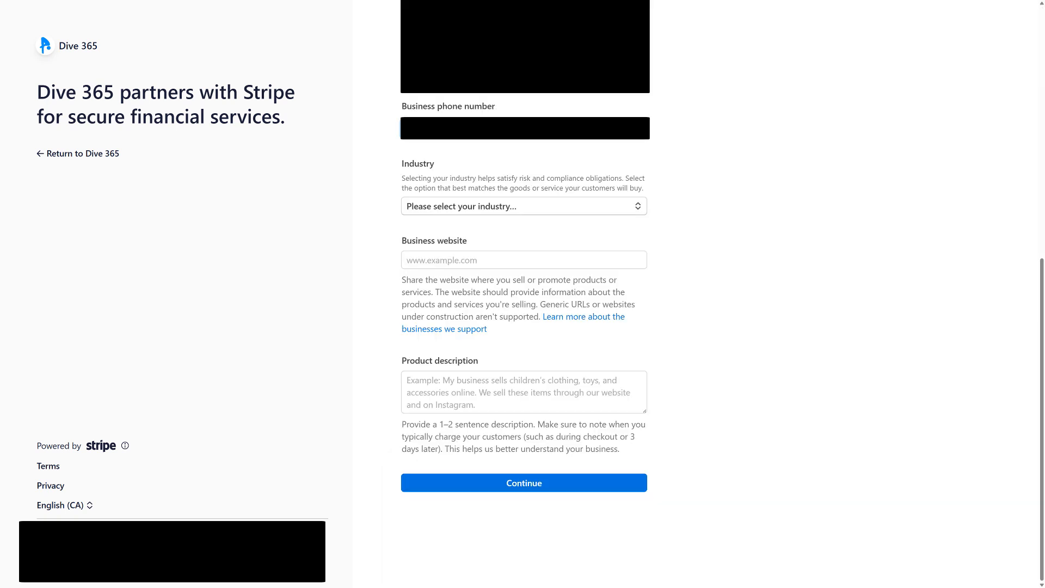
{"action": "key", "text": "Tab"}
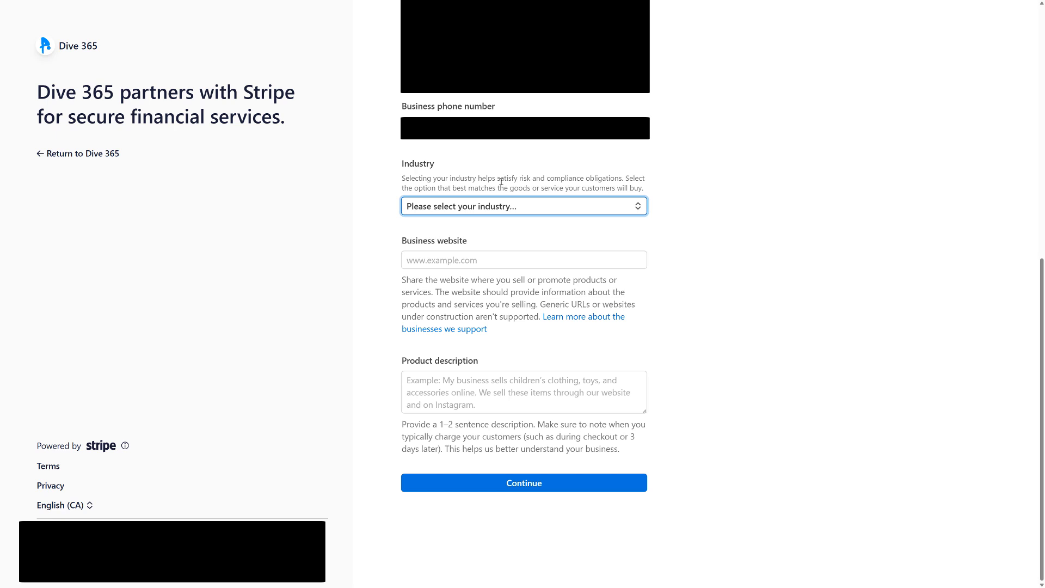
Search the industries for "member" and choose Other membership organizations as the business's industry.
{"action": "left_click", "coordinate": [499, 209]}
{"action": "type", "text": "member"}
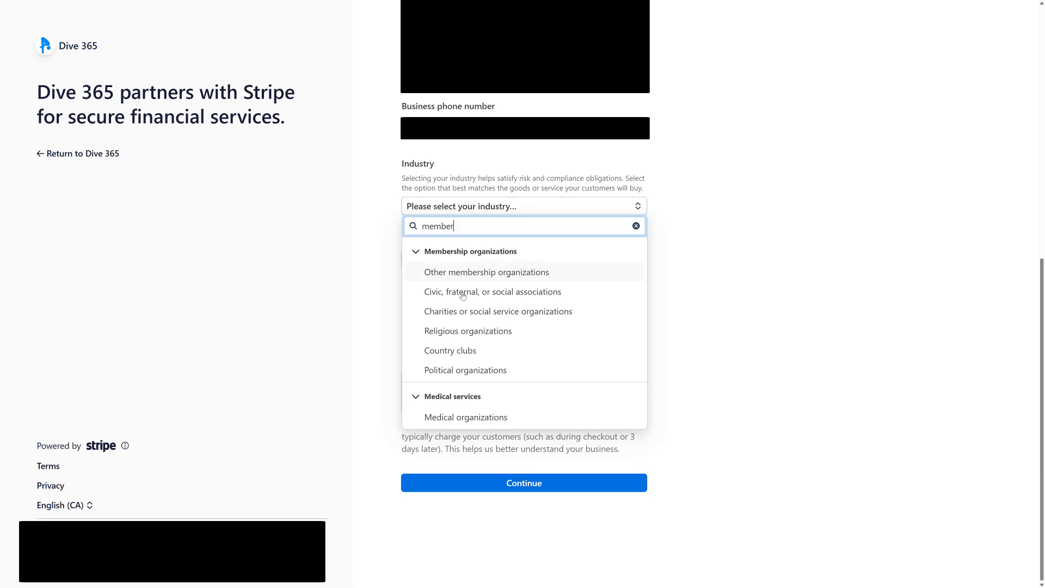
{"action": "left_click", "coordinate": [511, 274]}
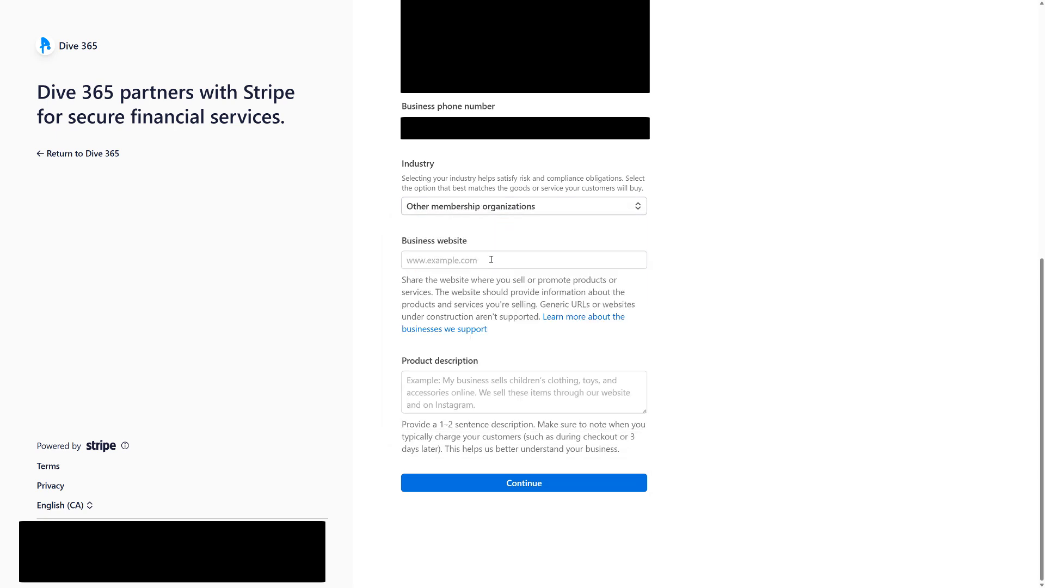
{"action": "left_click", "coordinate": [491, 260]}
{"action": "type", "text": "htt"}
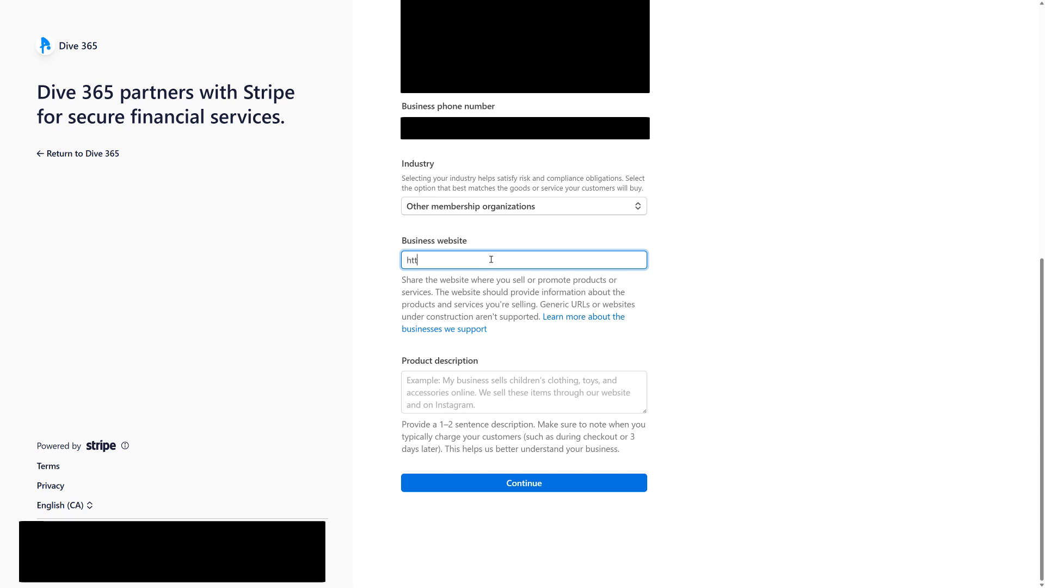
{"action": "type", "text": "ps://www.dive365.ca"}
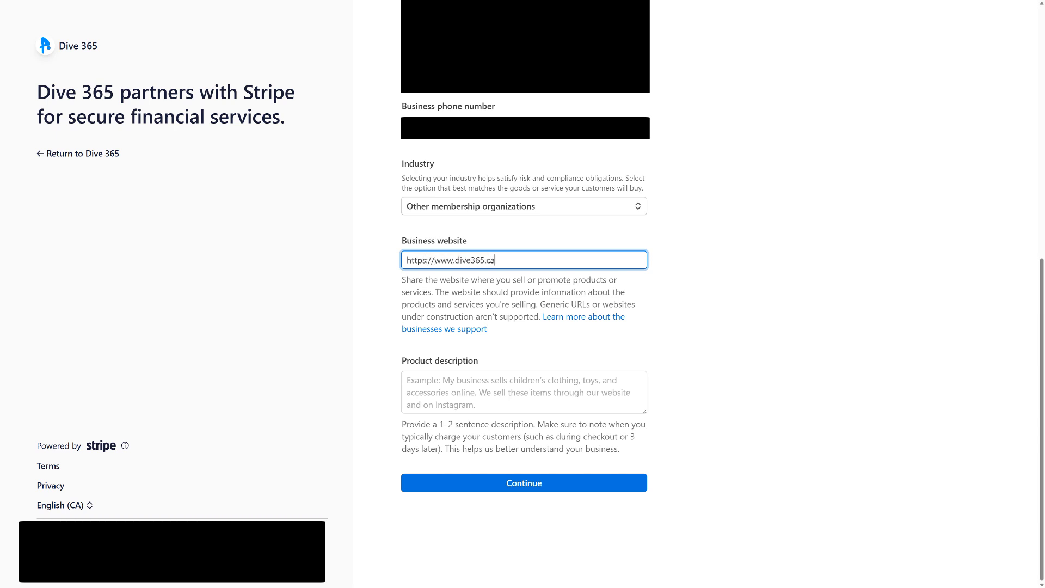
Describe the product as "Demo diving organization serving the local community" and submit the business details.
{"action": "left_click", "coordinate": [467, 390]}
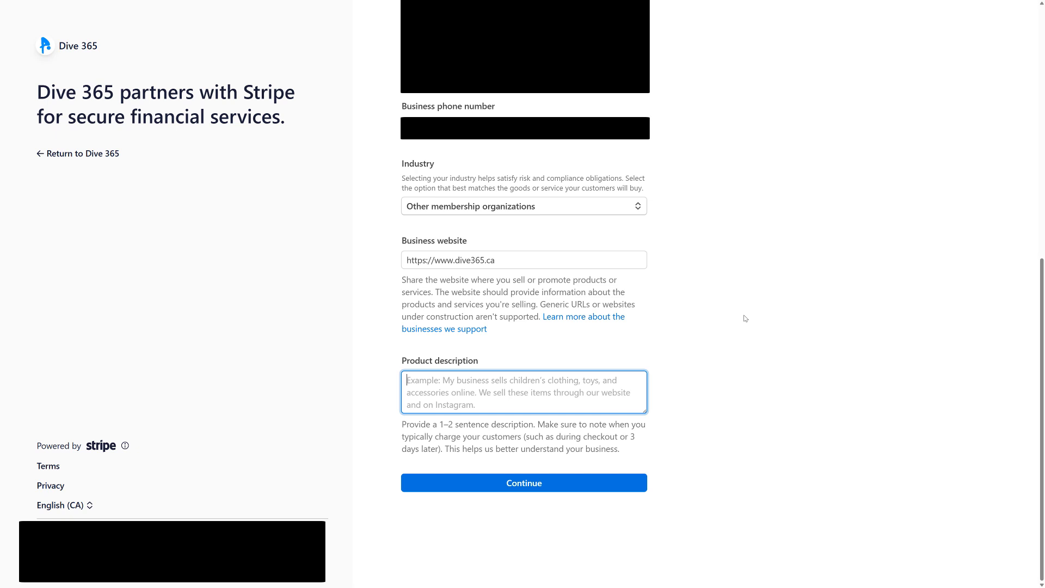
{"action": "type", "text": "D"}
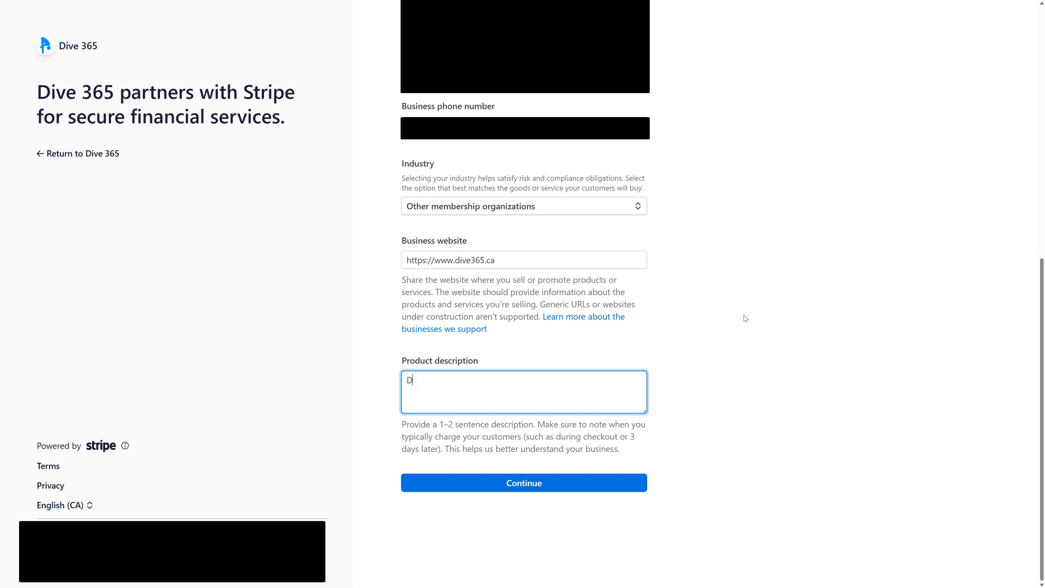
{"action": "type", "text": "emo diving organization service "}
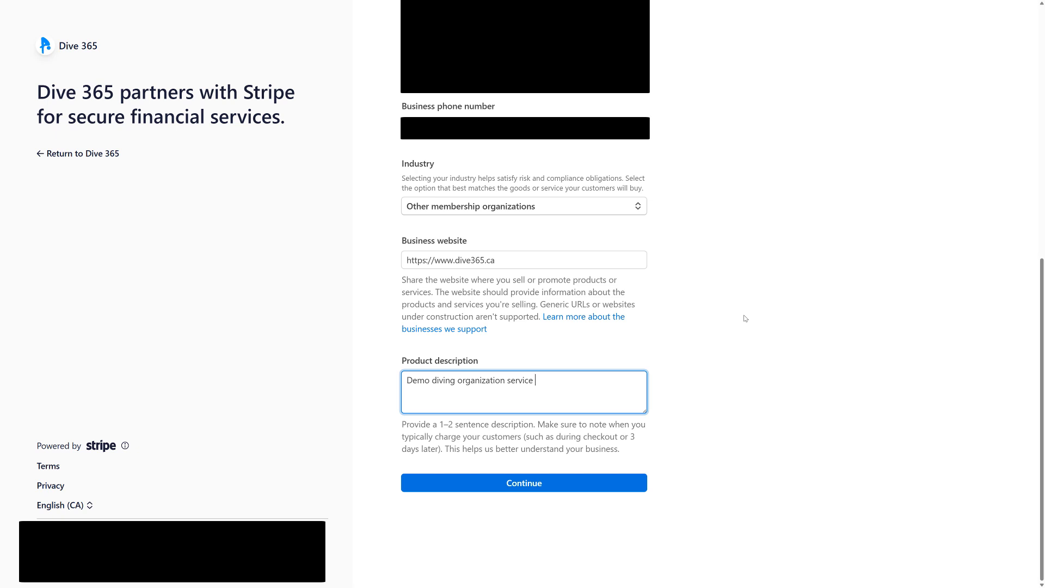
{"action": "type", "text": "the local community"}
{"action": "key", "text": "ctrl+Left"}
{"action": "key", "text": "ctrl+Left"}
{"action": "key", "text": "ctrl+Delete"}
{"action": "type", "text": "serving"}
{"action": "left_click", "coordinate": [610, 484]}
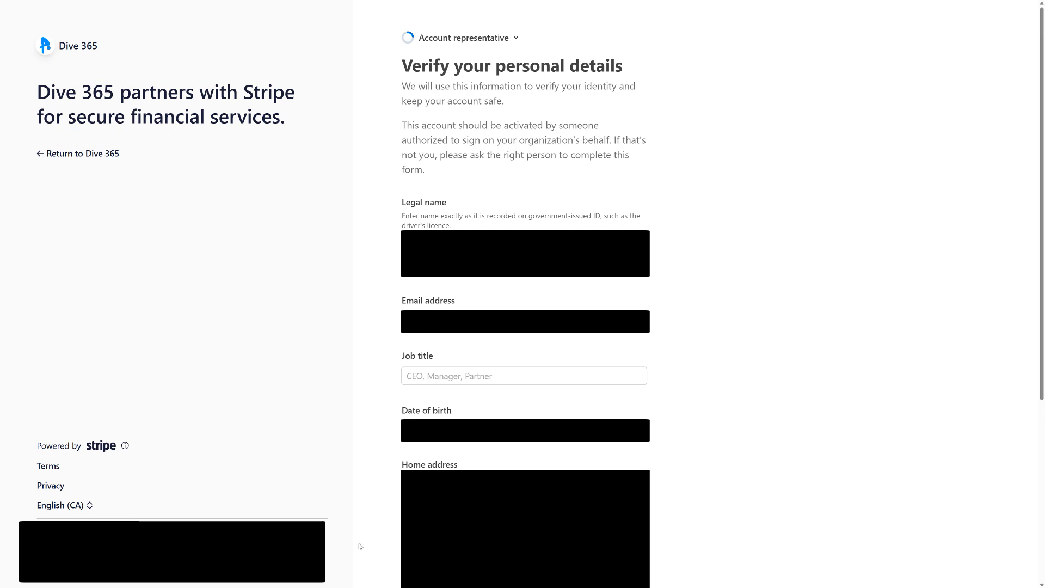
Fill in the account representative's legal name and email address, and enter CEO as the job title.
{"action": "left_click", "coordinate": [523, 243]}
{"action": "key", "text": "Tab"}
{"action": "key", "text": "Tab"}
{"action": "key", "text": "Tab"}
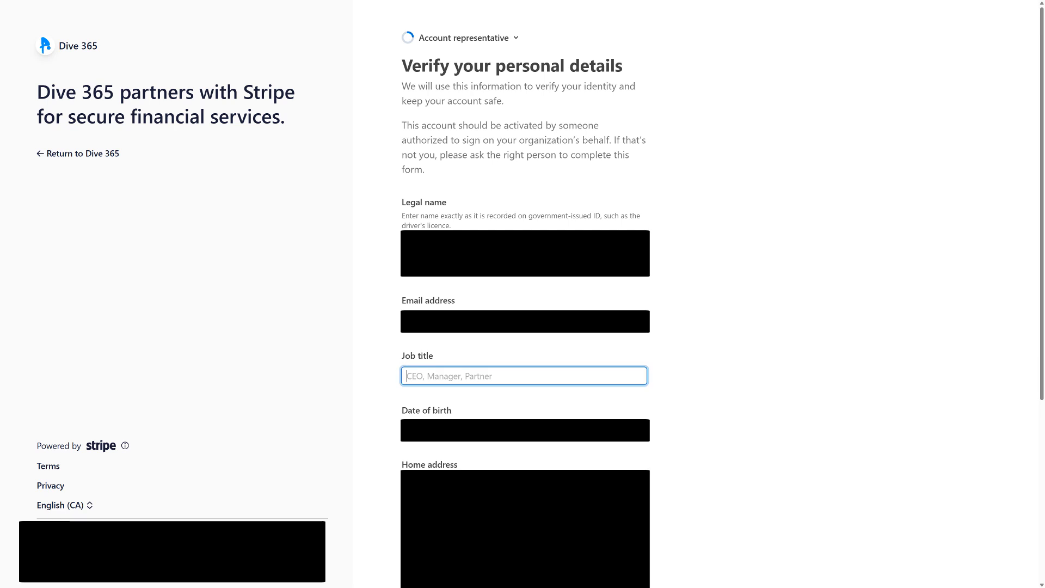
{"action": "type", "text": "CE"}
{"action": "type", "text": "O"}
{"action": "key", "text": "BackSpace"}
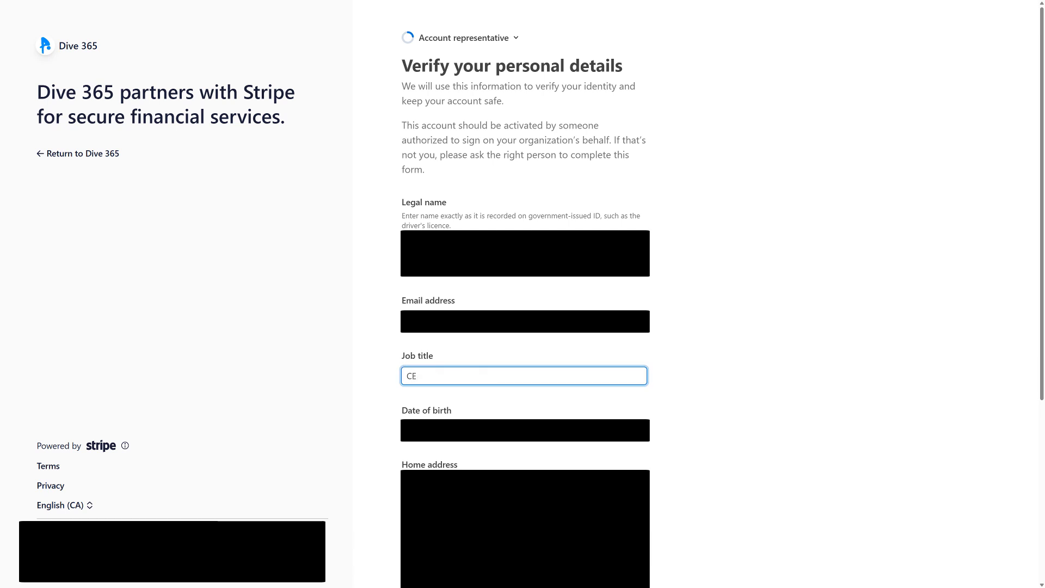
{"action": "type", "text": "O"}
{"action": "key", "text": "Tab"}
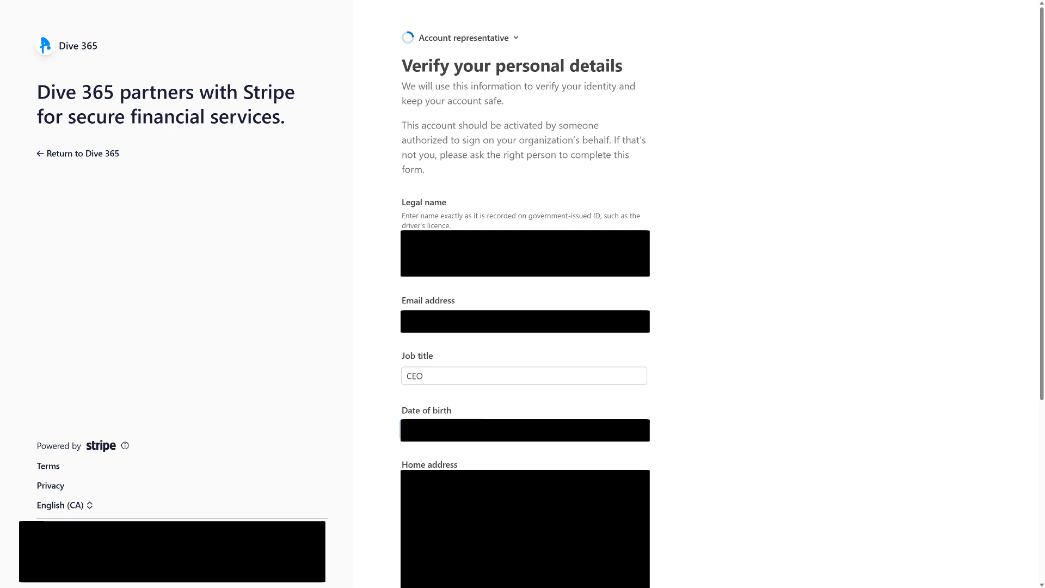
Fill in the account representative's date of birth, home address and phone number.
{"action": "key", "text": "Tab"}
{"action": "scroll", "coordinate": [559, 462], "scroll_direction": "down", "scroll_amount": 5}
{"action": "key", "text": "Tab"}
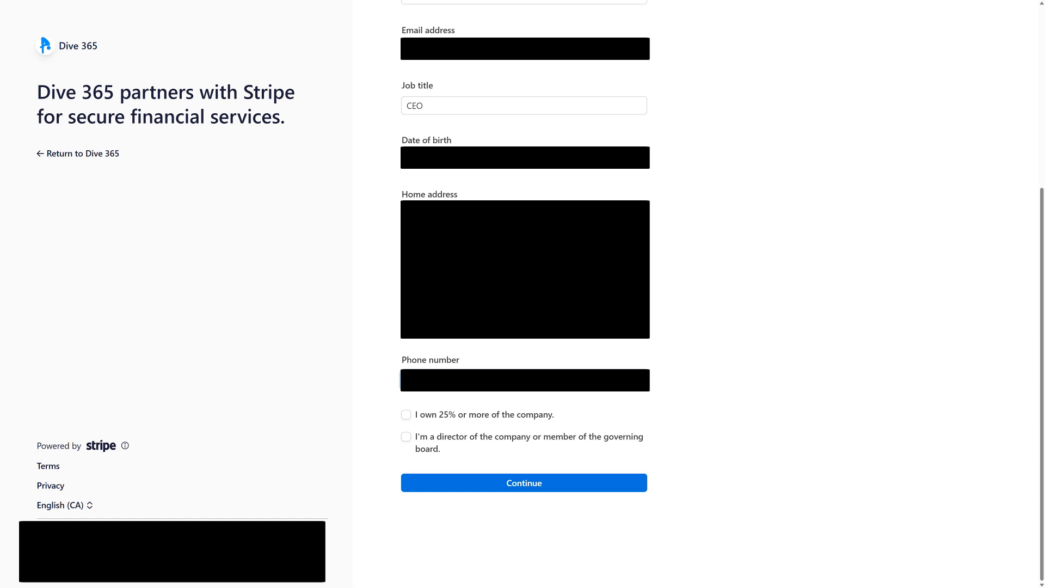
{"action": "left_click", "coordinate": [681, 416]}
Declare the representative as an owner of 25% or more and as a company director, then submit the personal details.
{"action": "left_click", "coordinate": [406, 415]}
{"action": "left_click", "coordinate": [406, 437]}
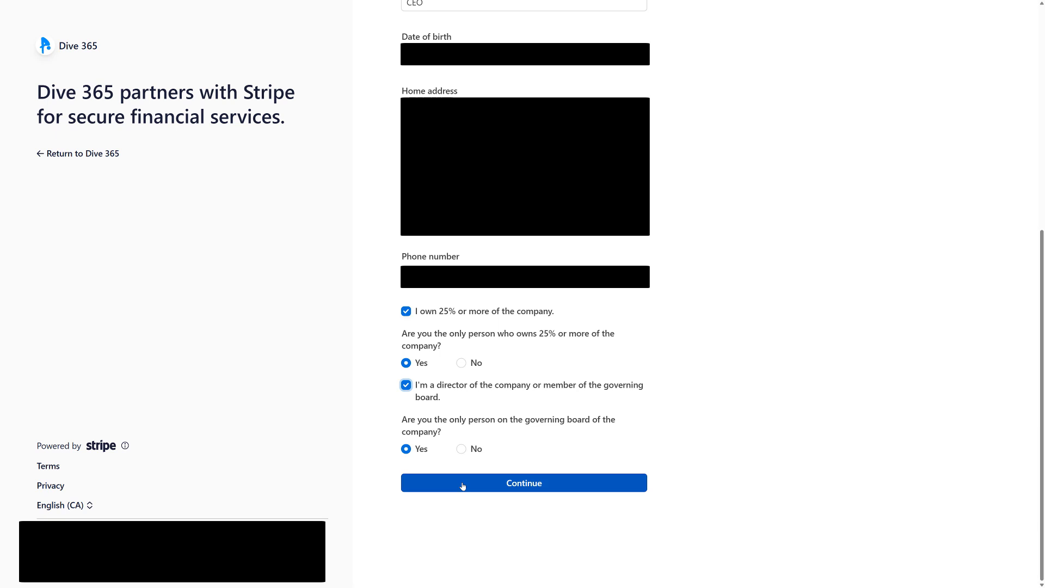
{"action": "left_click", "coordinate": [462, 485]}
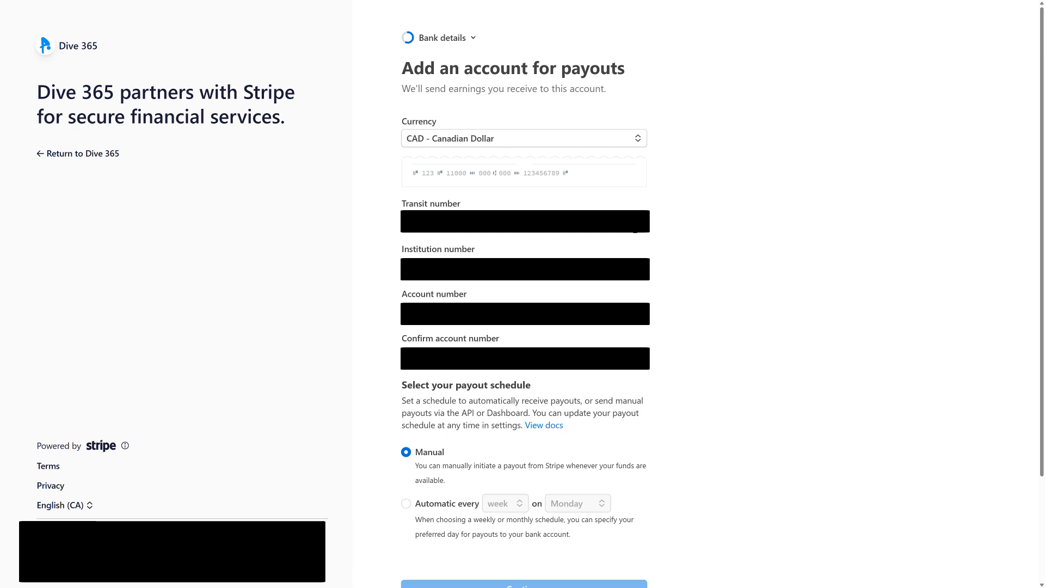
Fill in the payout bank account details and set the payout schedule to automatic every week on Tuesday.
{"action": "scroll", "coordinate": [635, 230], "scroll_direction": "down", "scroll_amount": 2}
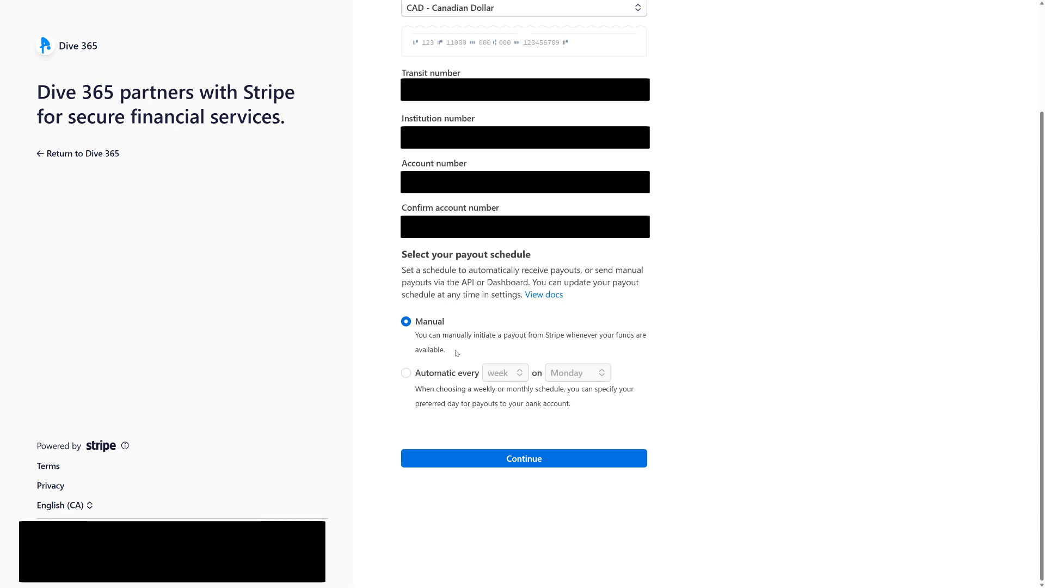
{"action": "left_click", "coordinate": [438, 375]}
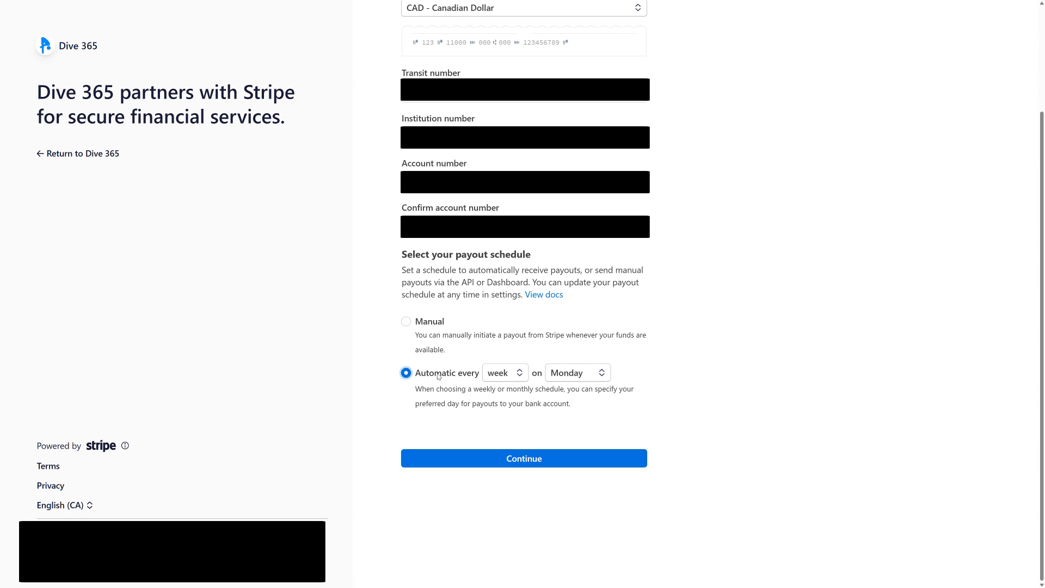
{"action": "left_click", "coordinate": [589, 379]}
{"action": "left_click", "coordinate": [568, 401]}
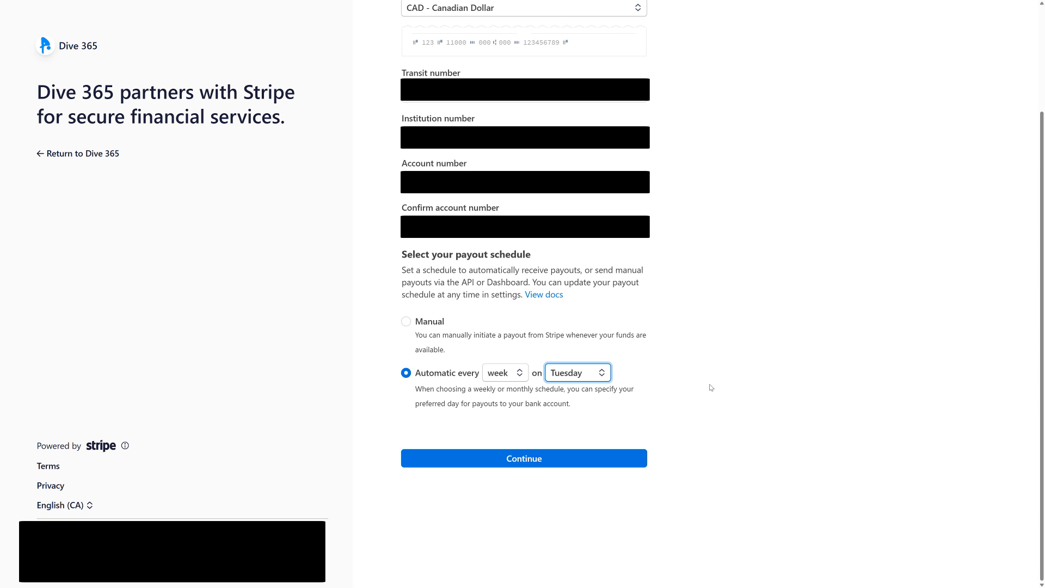
Confirm the payout details and the prefilled public details for customers, then submit the reviewed Stripe onboarding application.
{"action": "left_click", "coordinate": [577, 462]}
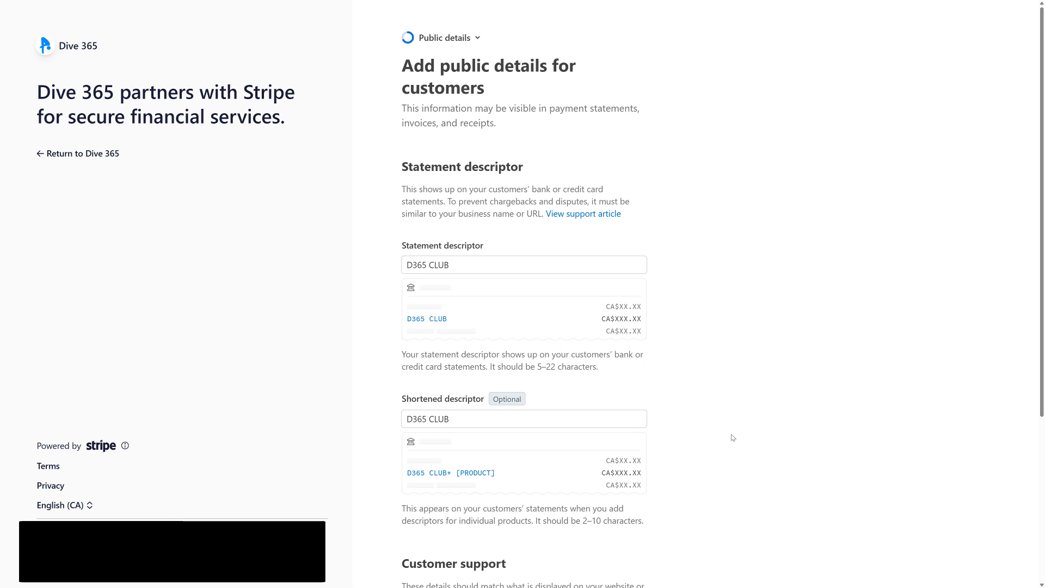
{"action": "scroll", "coordinate": [702, 495], "scroll_direction": "down", "scroll_amount": 5}
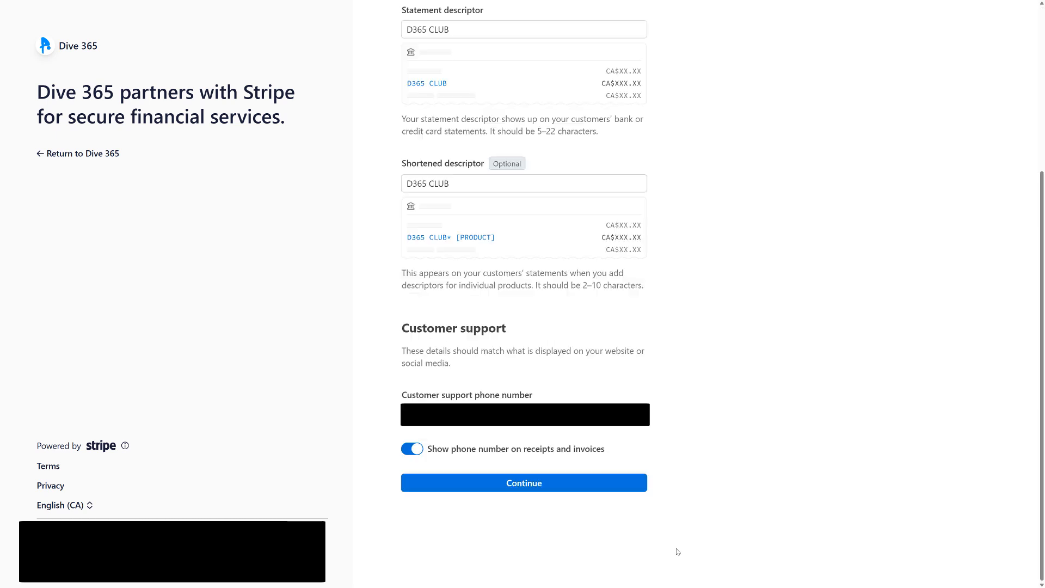
{"action": "left_click", "coordinate": [528, 488]}
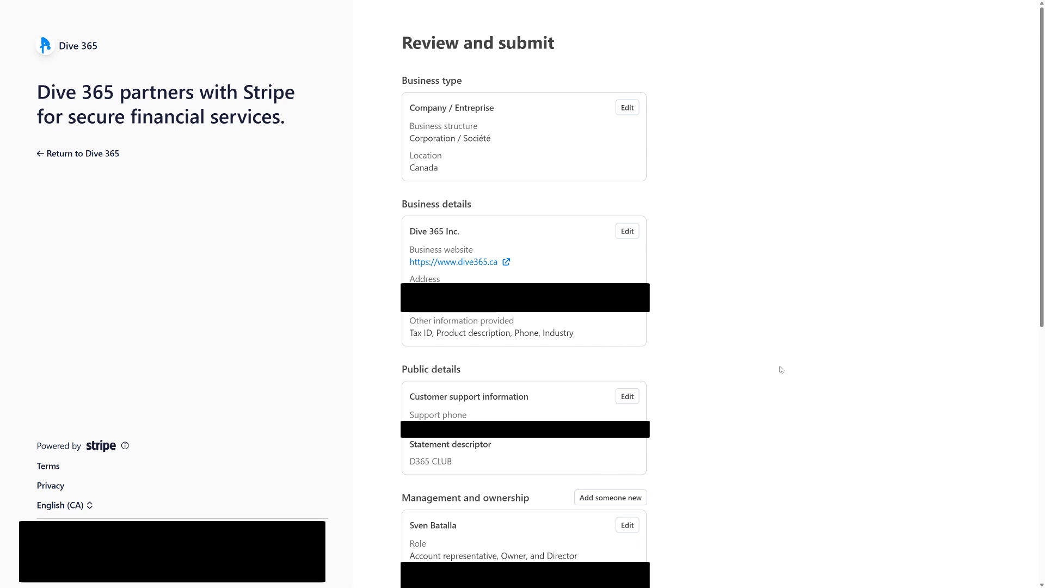
{"action": "scroll", "coordinate": [780, 370], "scroll_direction": "down", "scroll_amount": 8}
{"action": "left_click", "coordinate": [599, 491]}
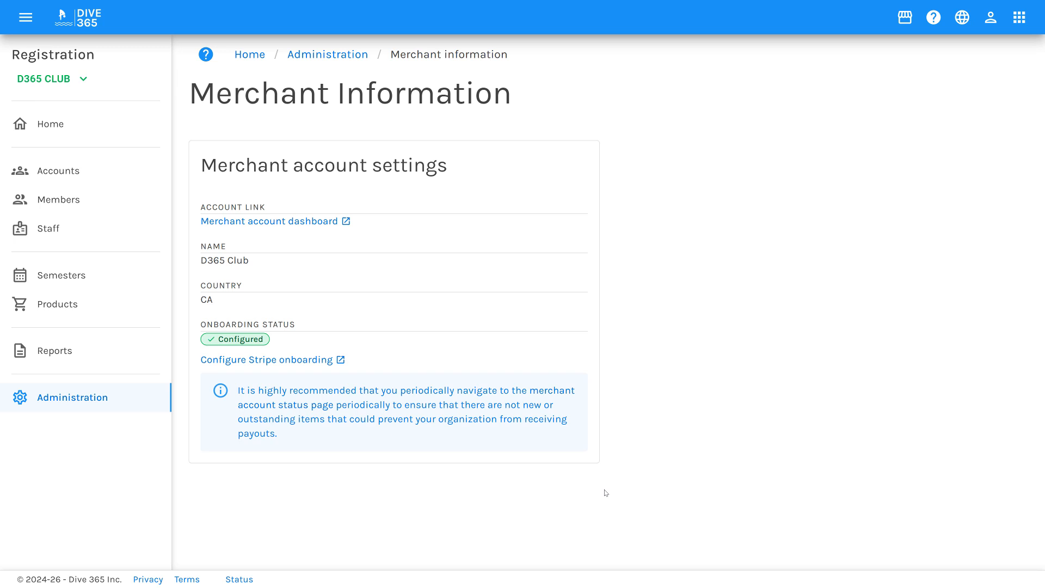
Open the merchant account's Stripe dashboard and view the account status in its business settings.
{"action": "left_click", "coordinate": [307, 221]}
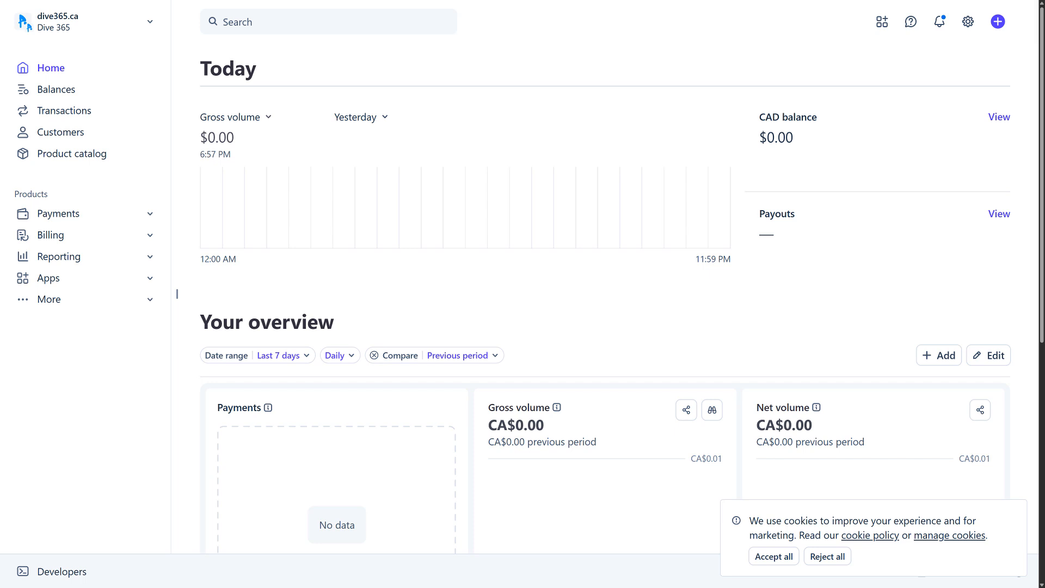
{"action": "left_click", "coordinate": [966, 22]}
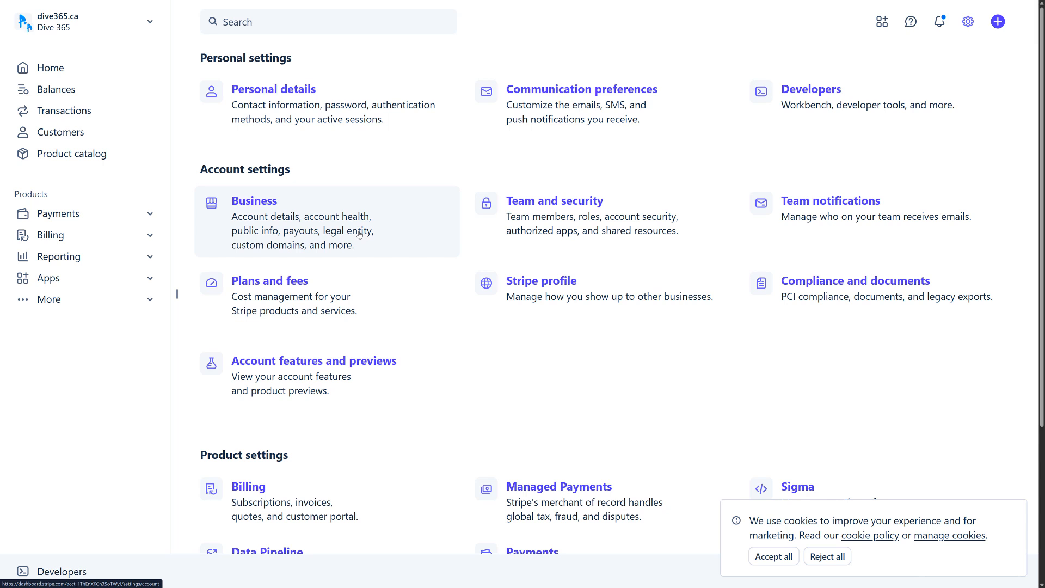
{"action": "left_click", "coordinate": [359, 234]}
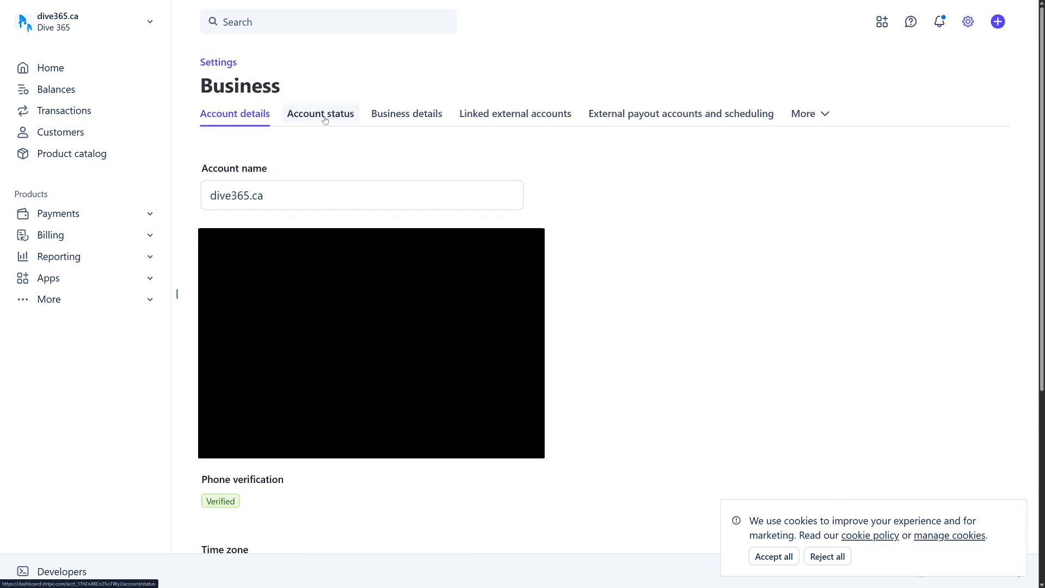
{"action": "left_click", "coordinate": [325, 120]}
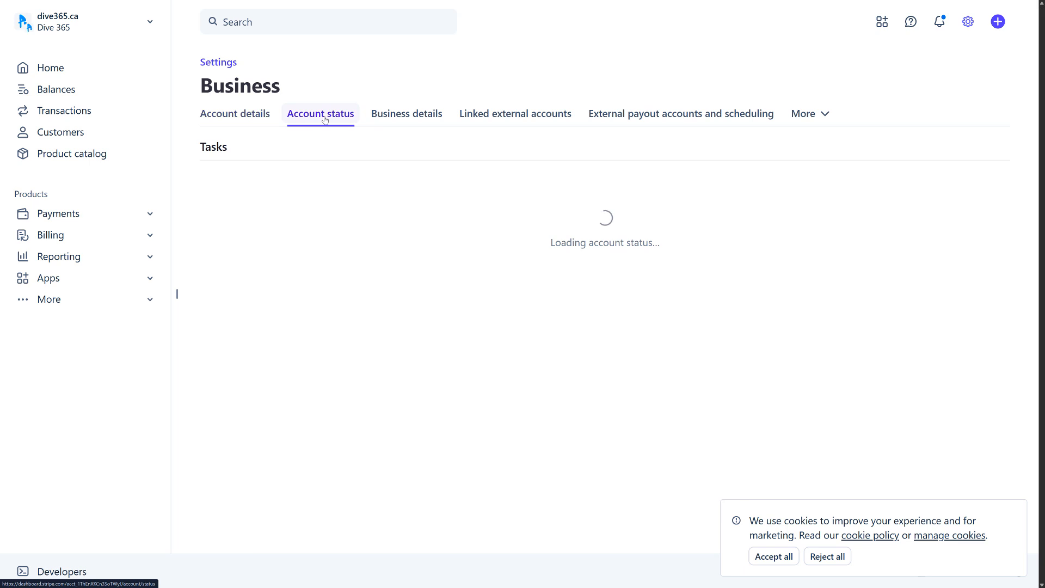